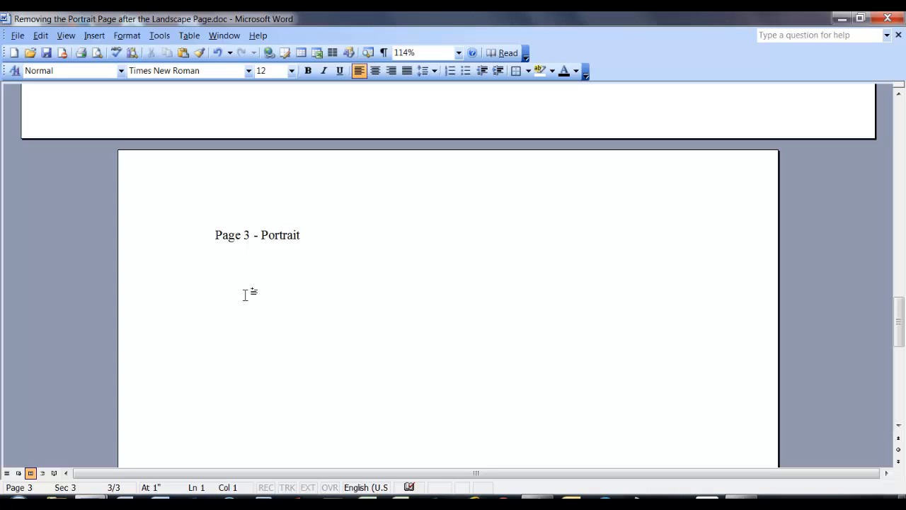
# Step: Change the page orientation of the section containing page 3 to Landscape, applied to this section only
pyautogui.click(19, 35)
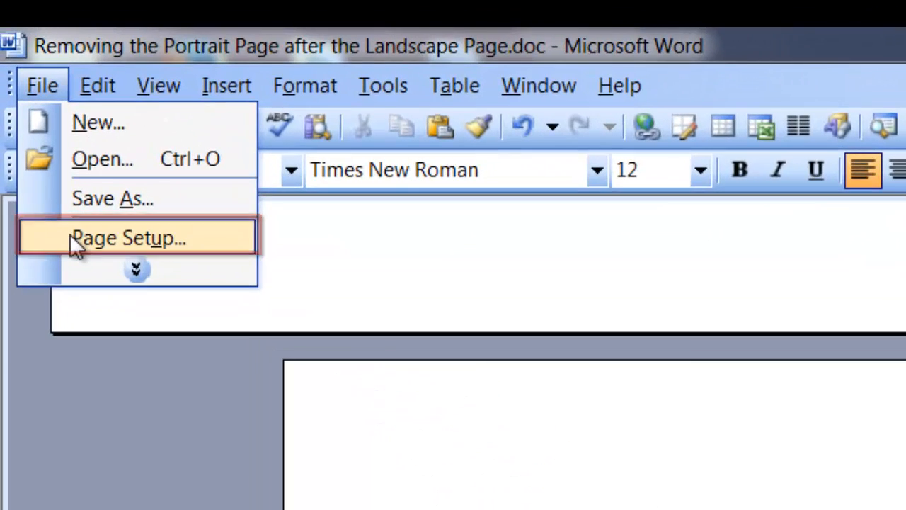
pyautogui.click(78, 225)
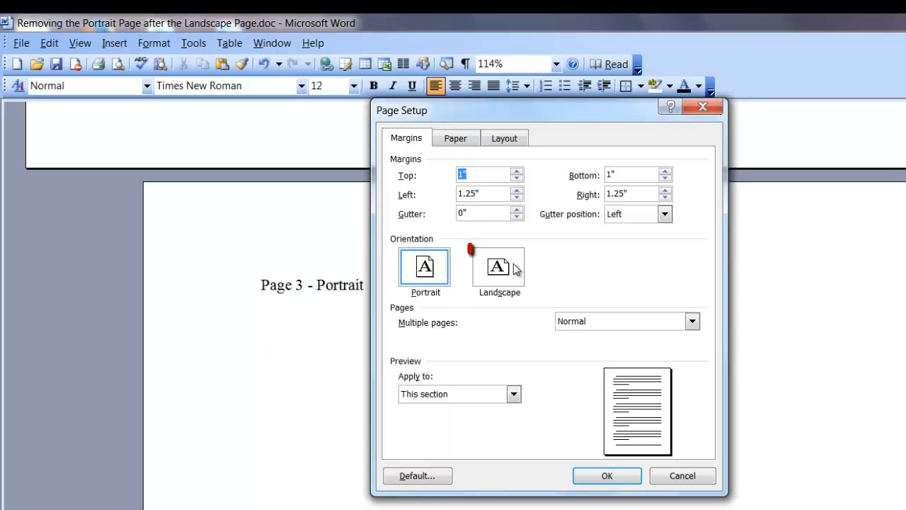
pyautogui.click(522, 297)
pyautogui.click(607, 476)
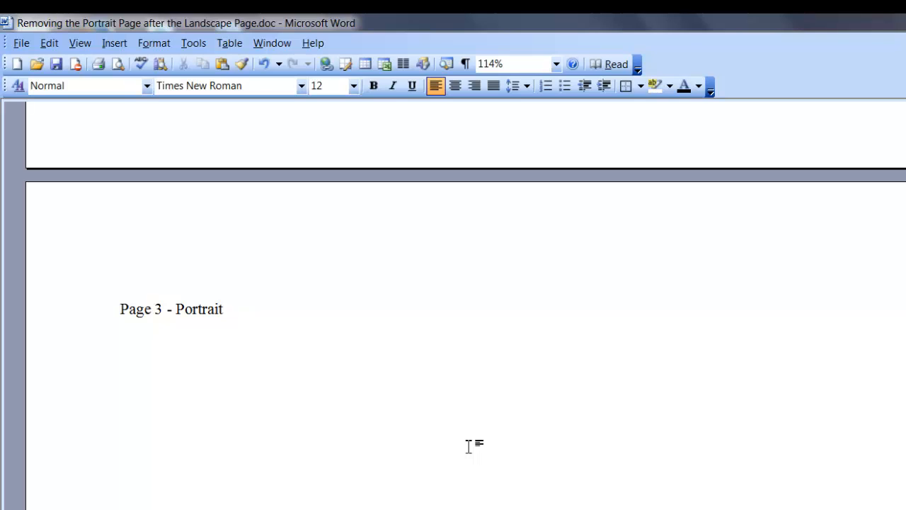
# Step: Open page 3's header for editing and dock the Header and Footer toolbar beneath the Formatting toolbar
pyautogui.click(81, 44)
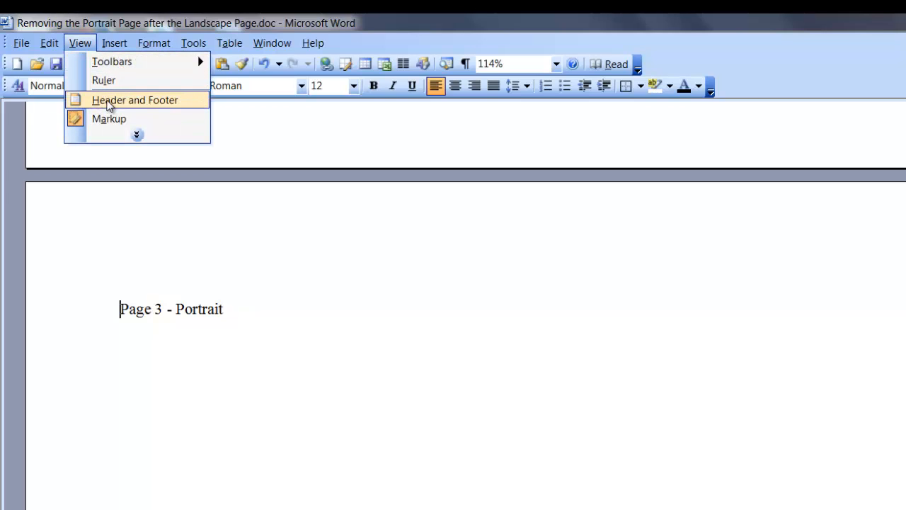
pyautogui.click(107, 101)
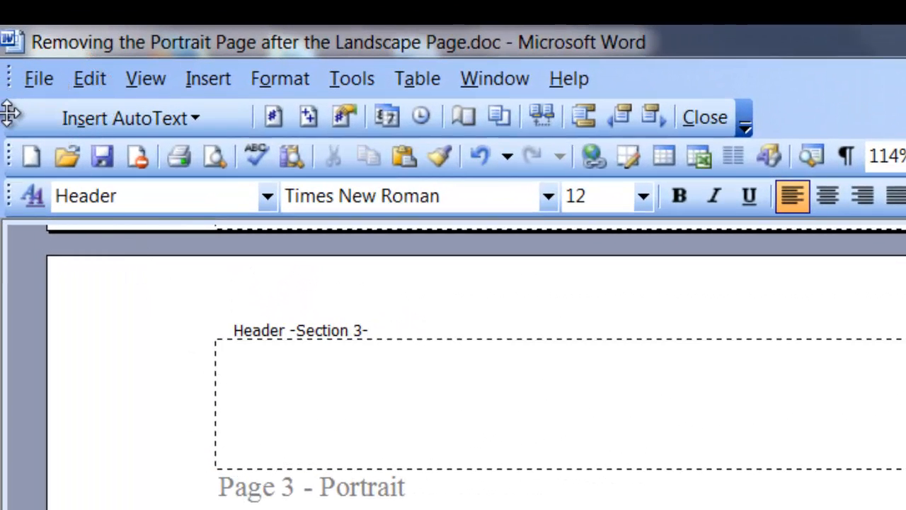
pyautogui.moveTo(12, 115)
pyautogui.mouseDown()
pyautogui.moveTo(51, 170)
pyautogui.moveTo(83, 272)
pyautogui.moveTo(67, 238)
pyautogui.moveTo(9, 192)
pyautogui.mouseUp()
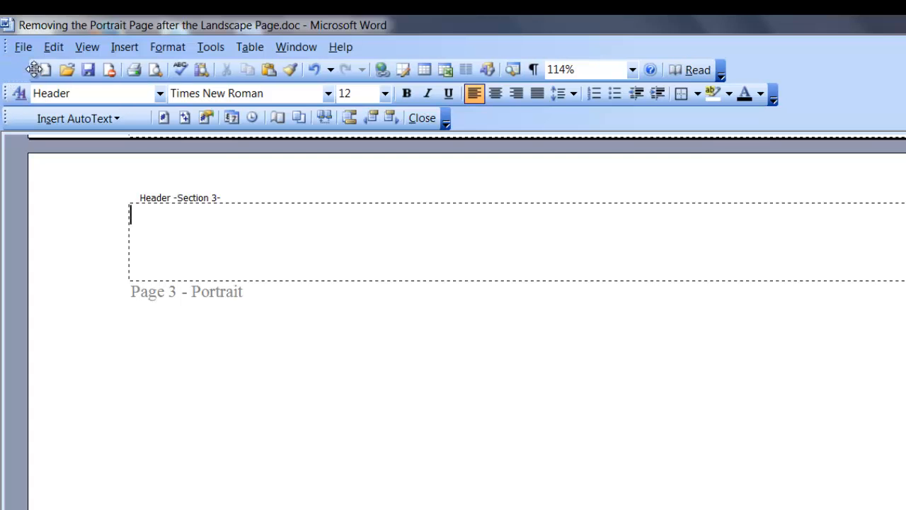
# Step: Undock the Standard and Formatting toolbars and redock them side by side in one row above the Header and Footer toolbar
pyautogui.moveTo(5, 66); pyautogui.dragTo(62, 152)
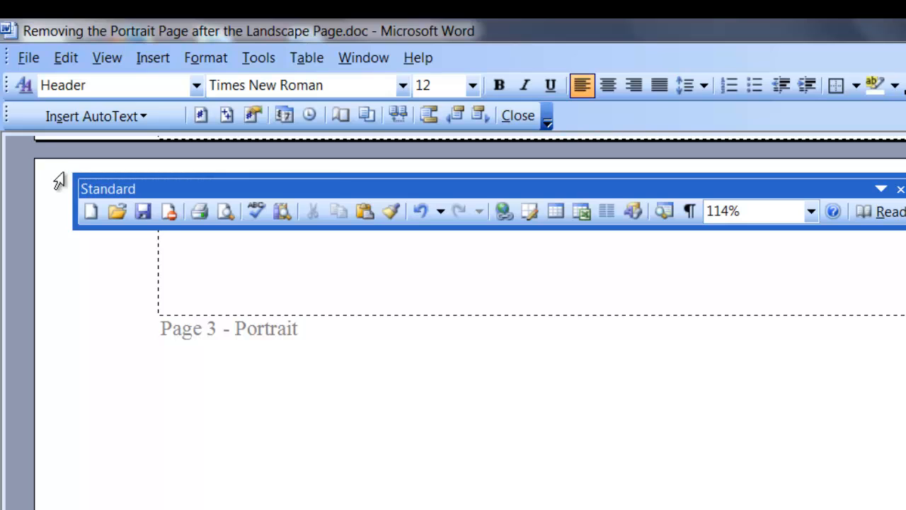
pyautogui.moveTo(269, 185); pyautogui.dragTo(174, 97)
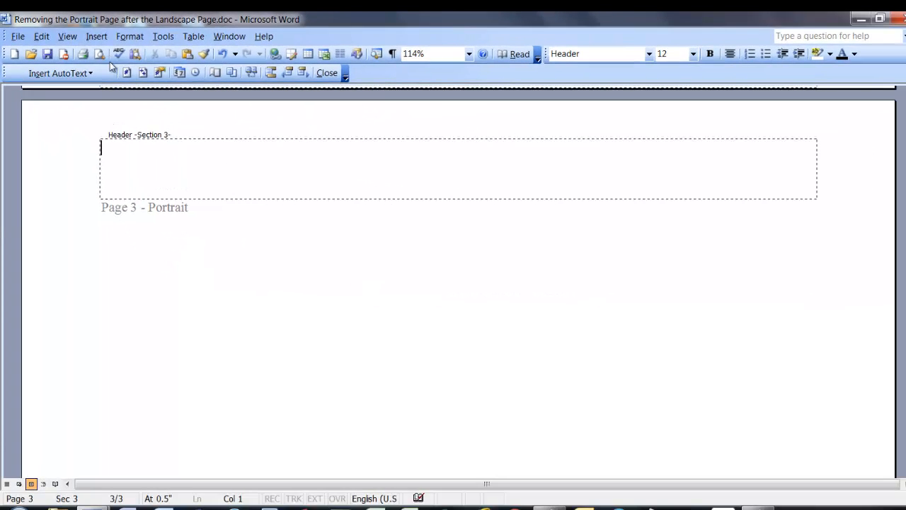
pyautogui.moveTo(543, 54); pyautogui.dragTo(377, 124)
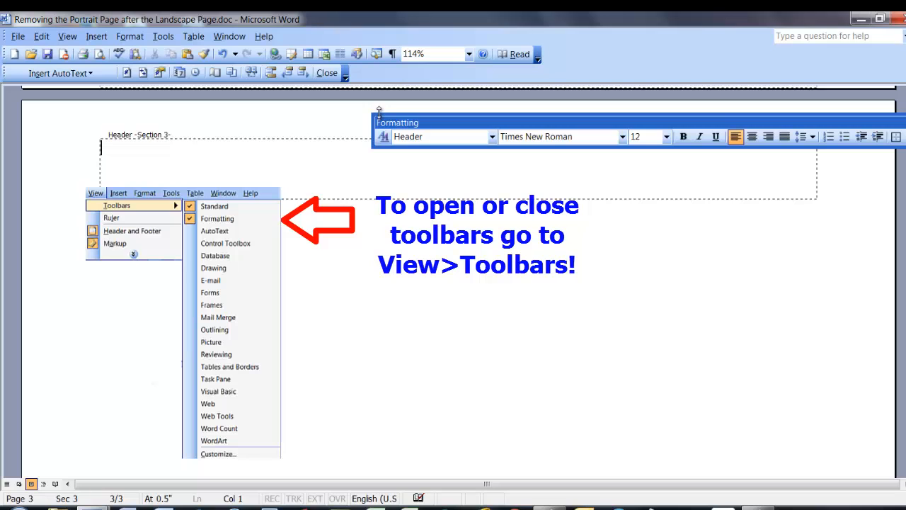
pyautogui.moveTo(379, 115); pyautogui.dragTo(409, 54)
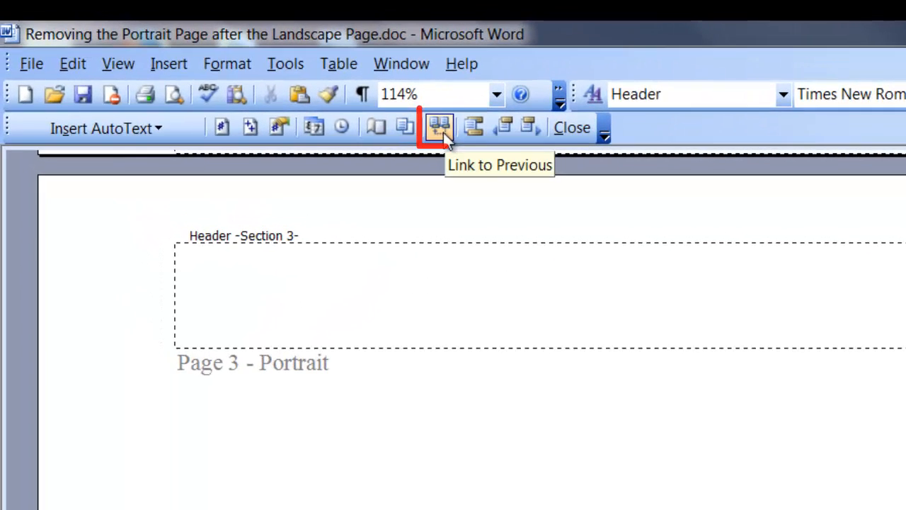
# Step: Link section 3's header and footer to the previous section, replacing their own content, and close header and footer editing
pyautogui.click(378, 110)
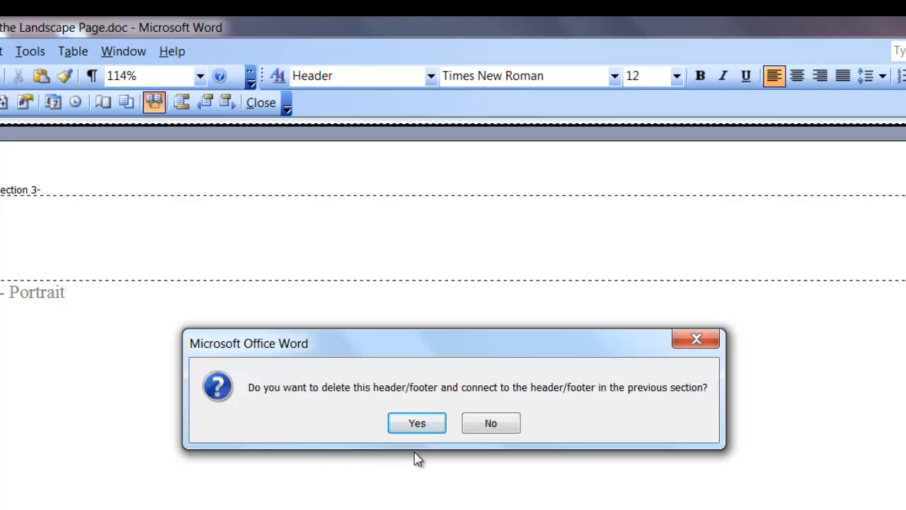
pyautogui.click(419, 428)
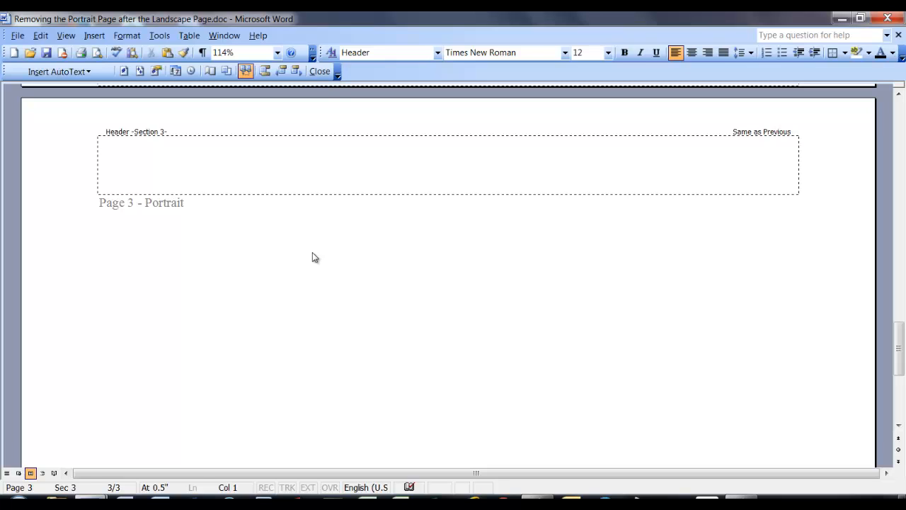
pyautogui.click(265, 71)
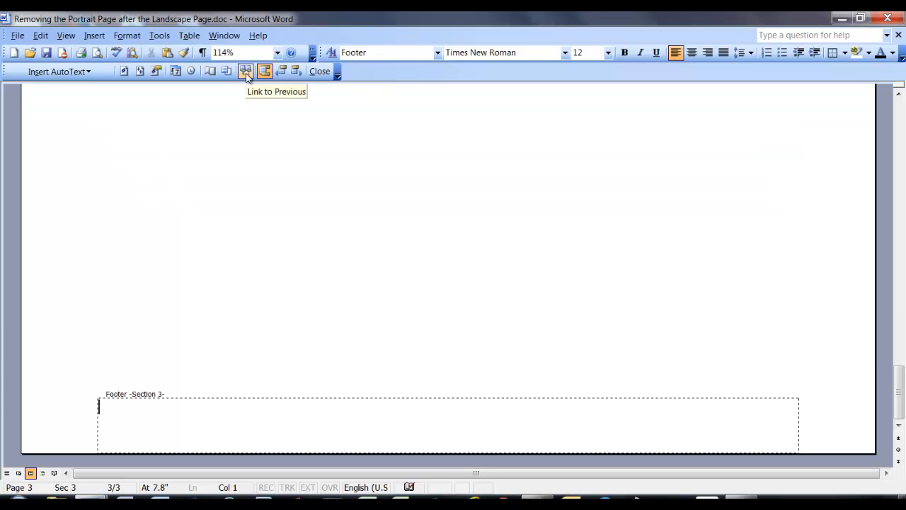
pyautogui.click(245, 71)
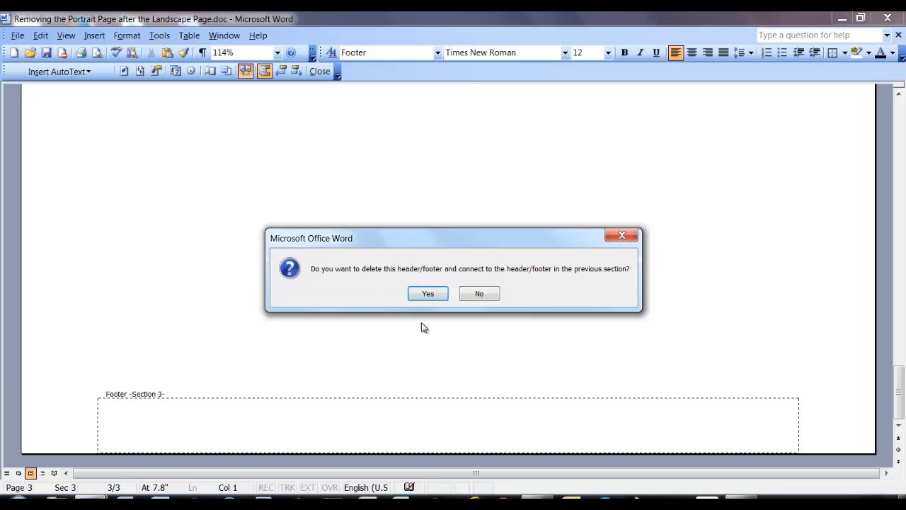
pyautogui.click(429, 294)
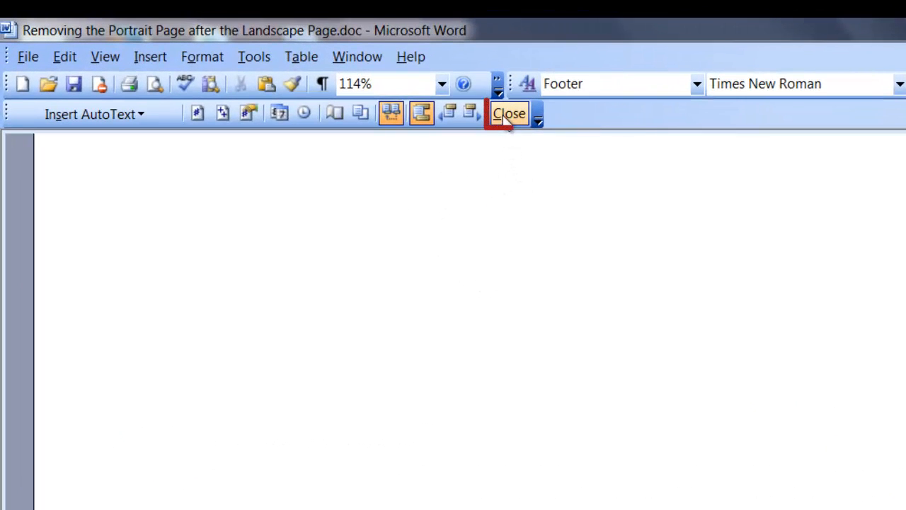
pyautogui.click(510, 115)
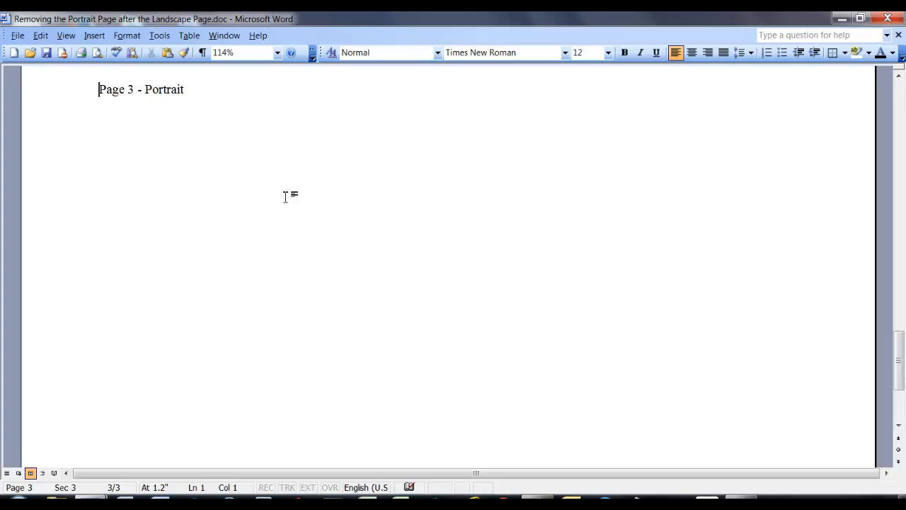
# Step: Show the formatting marks and delete the Next Page section break after "Page 2 - Landscape"
pyautogui.click(202, 53)
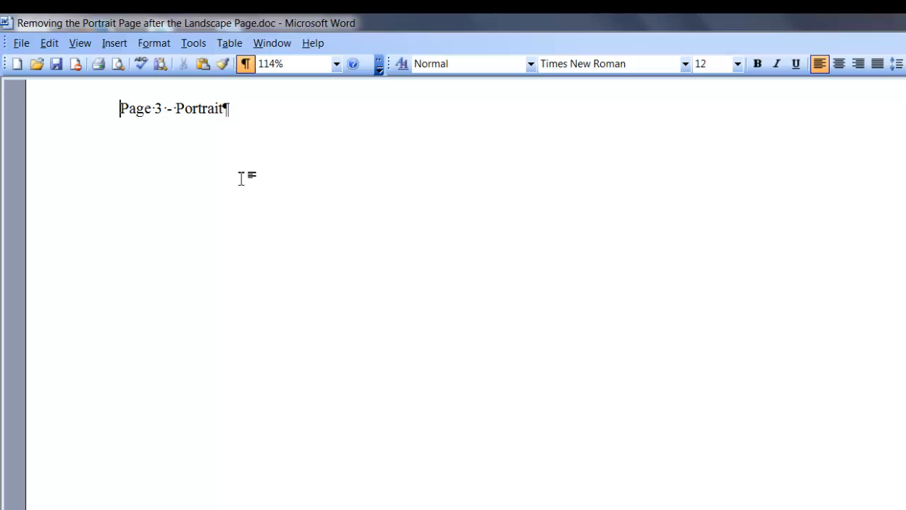
pyautogui.scroll(10, 241, 177)
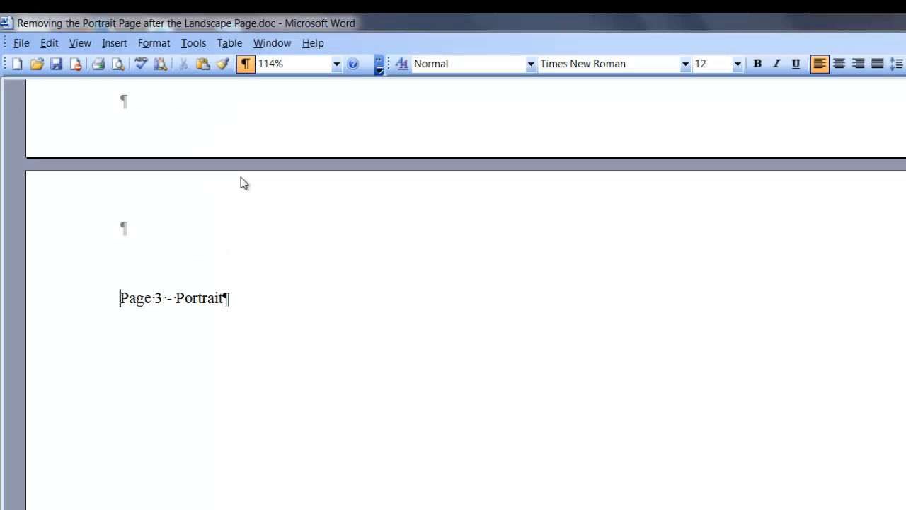
pyautogui.scroll(4, 241, 177)
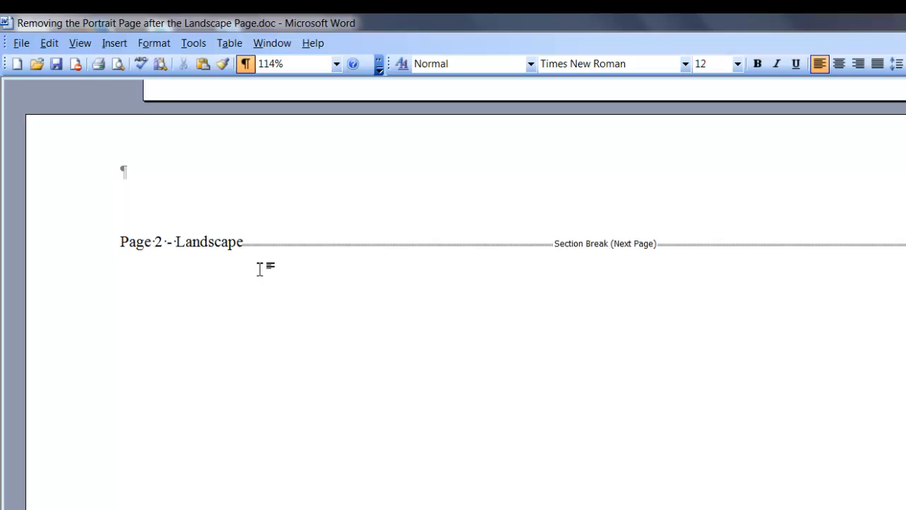
pyautogui.click(251, 244)
pyautogui.press('Delete')
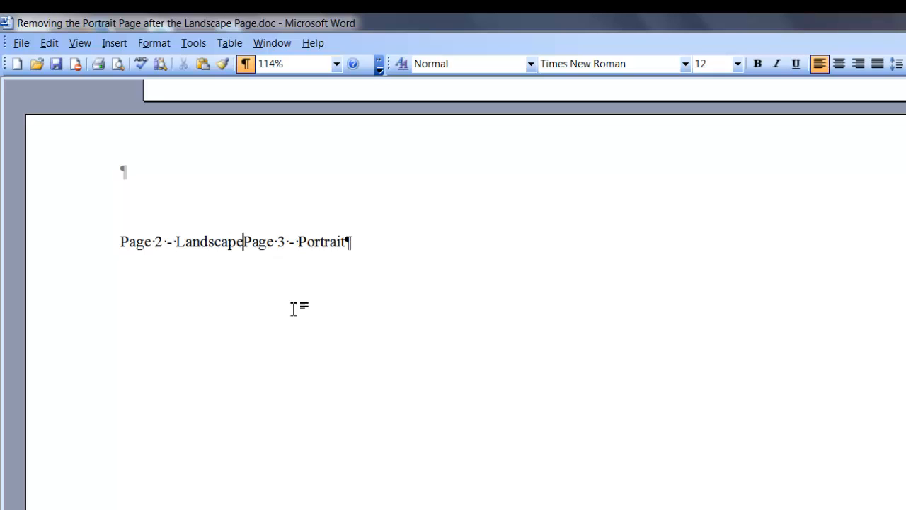
# Step: Delete the leftover text "Page 3 - Portrait" after "Page 2 - Landscape" and check the end of the document
pyautogui.press('Delete')
pyautogui.press('Delete')
pyautogui.press('Delete')
pyautogui.press('Delete')
pyautogui.press('Delete')
pyautogui.press('Delete')
pyautogui.press('Delete')
pyautogui.press('Delete')
pyautogui.press('Delete')
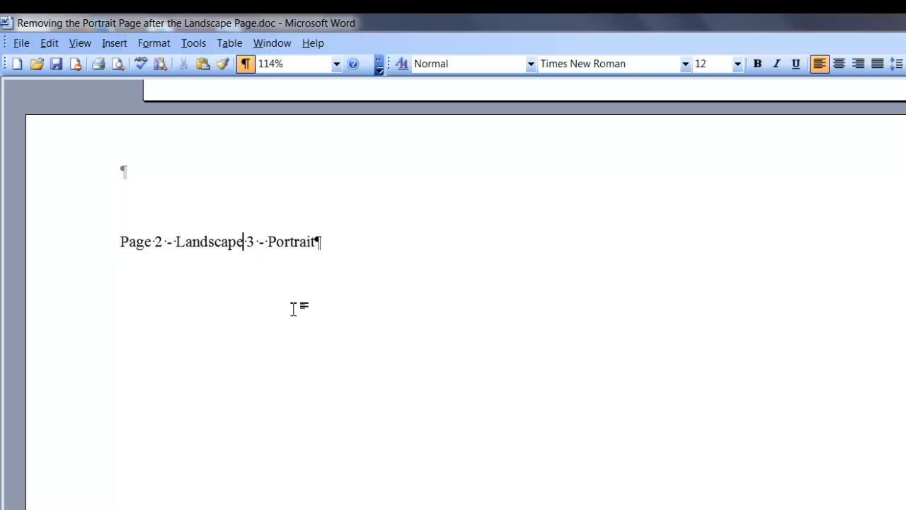
pyautogui.press('Delete')
pyautogui.press('Delete')
pyautogui.press('Delete')
pyautogui.press('Delete')
pyautogui.press('Delete')
pyautogui.press('Delete')
pyautogui.press('Delete')
pyautogui.press('Delete')
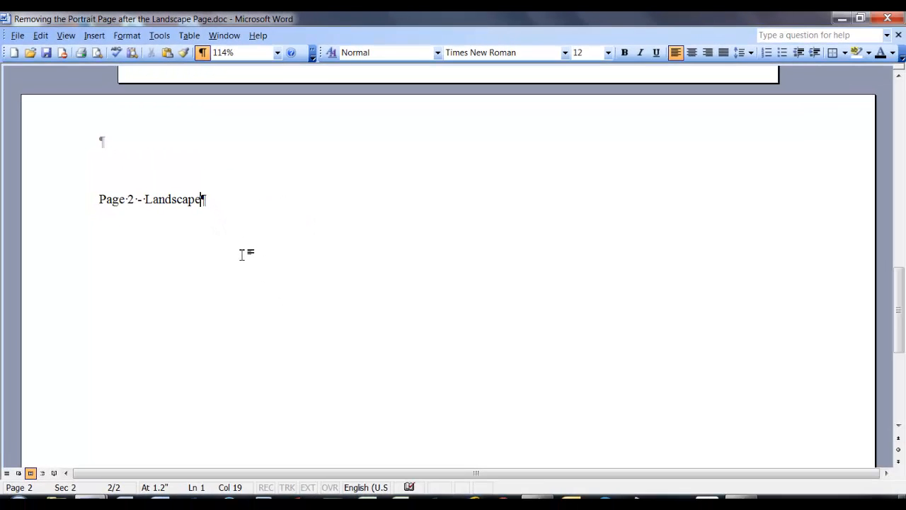
pyautogui.scroll(-6, 272, 269)
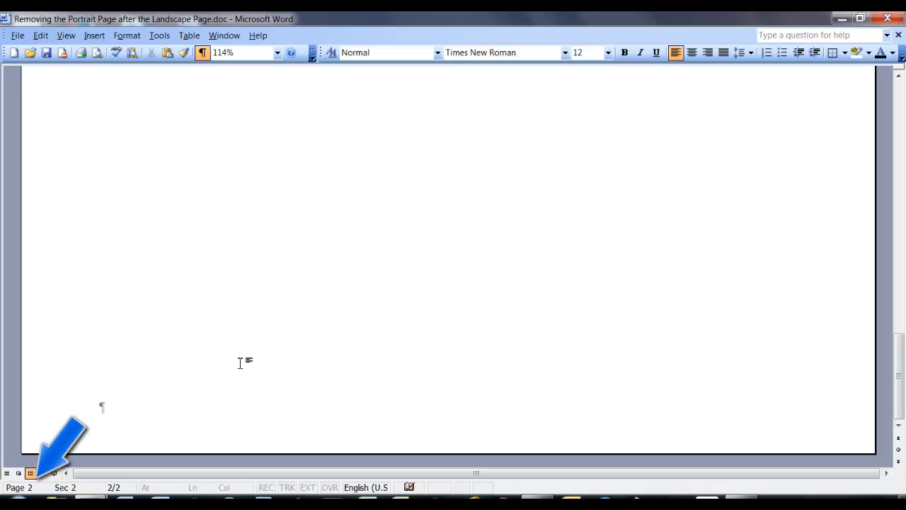
pyautogui.scroll(6, 242, 363)
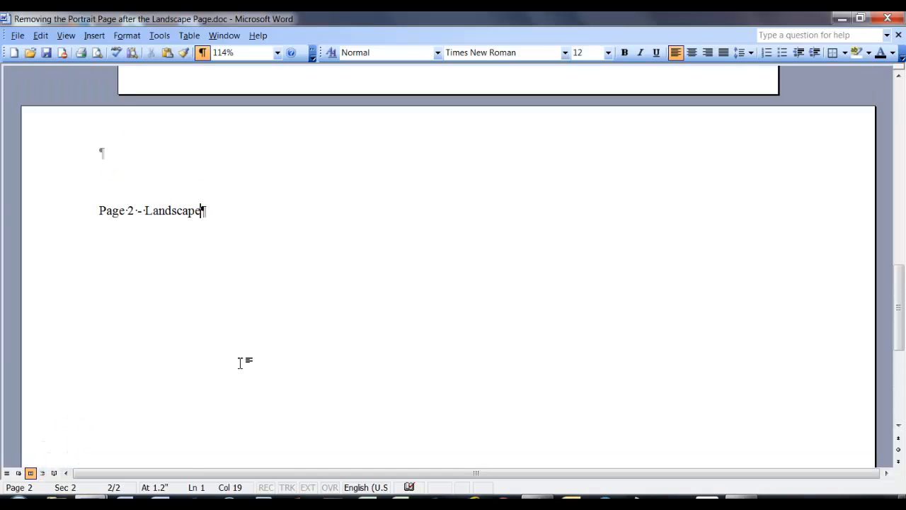